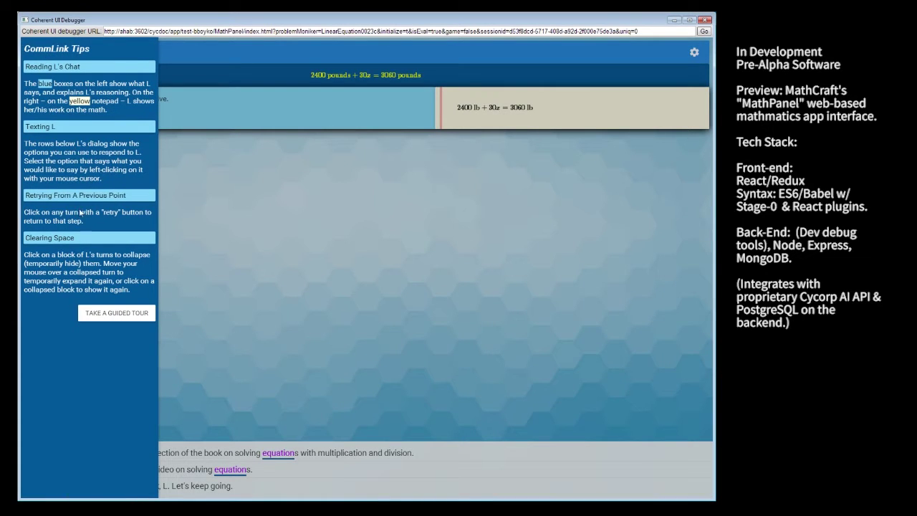
Start the CommLink guided tour and advance past the problem-description, help and settings steps
left_click(103, 315)
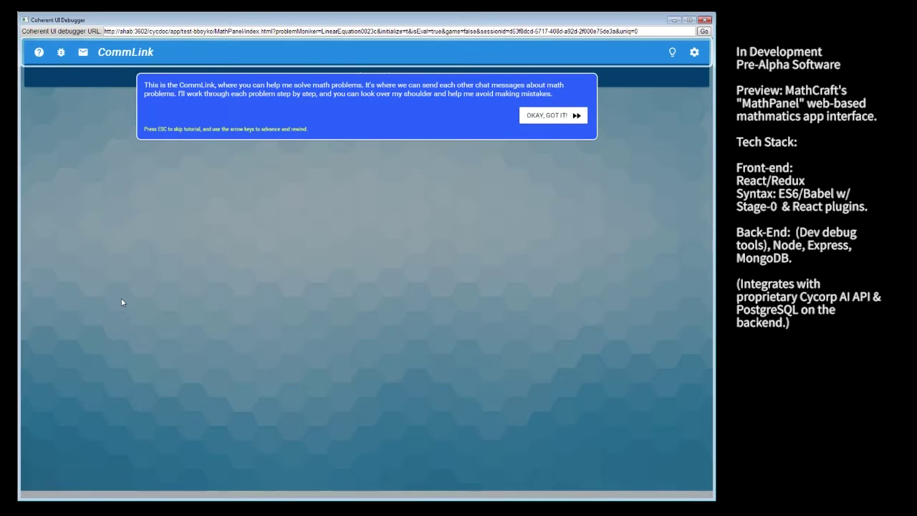
key("Right")
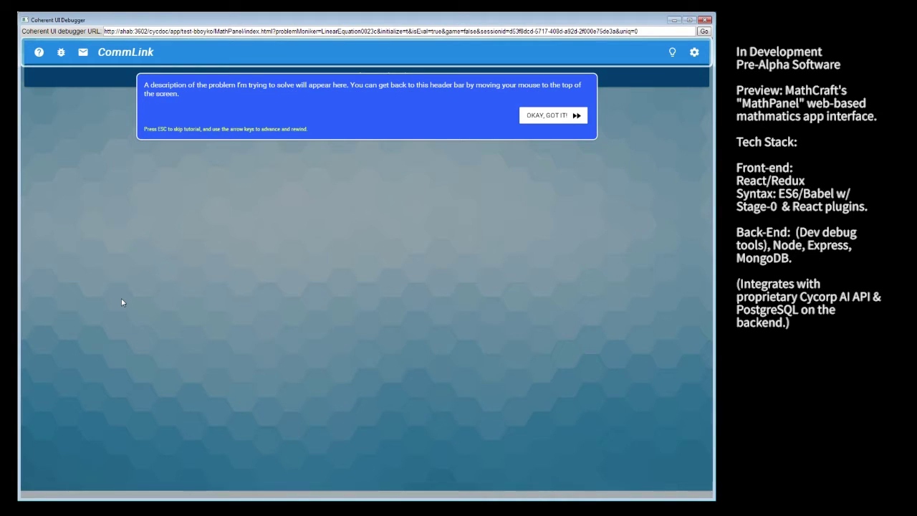
key("Right")
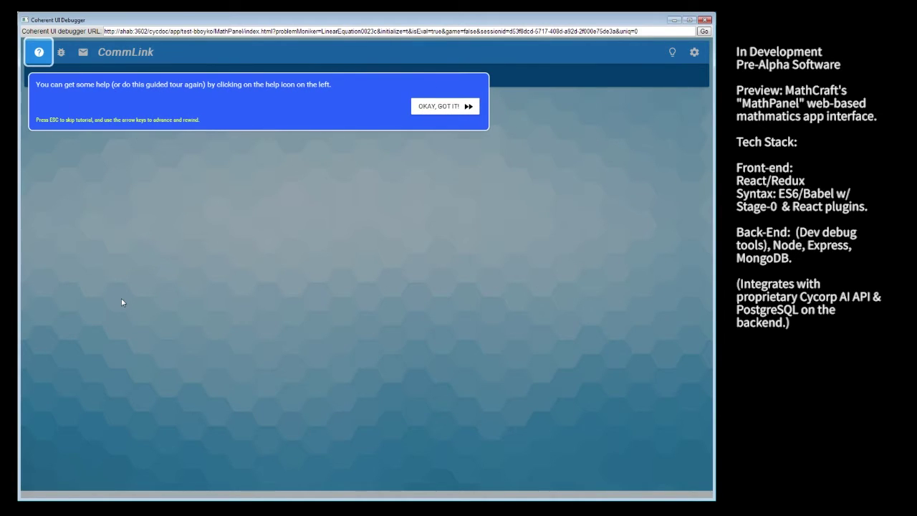
key("Right")
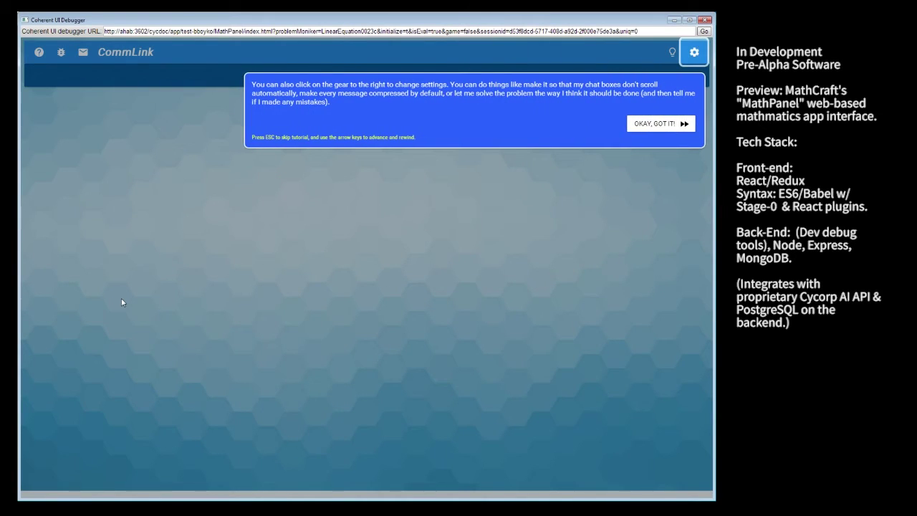
Advance the tour through the chat-bubble, yellow notepad and reply-option steps to the video link explanation
key("Right")
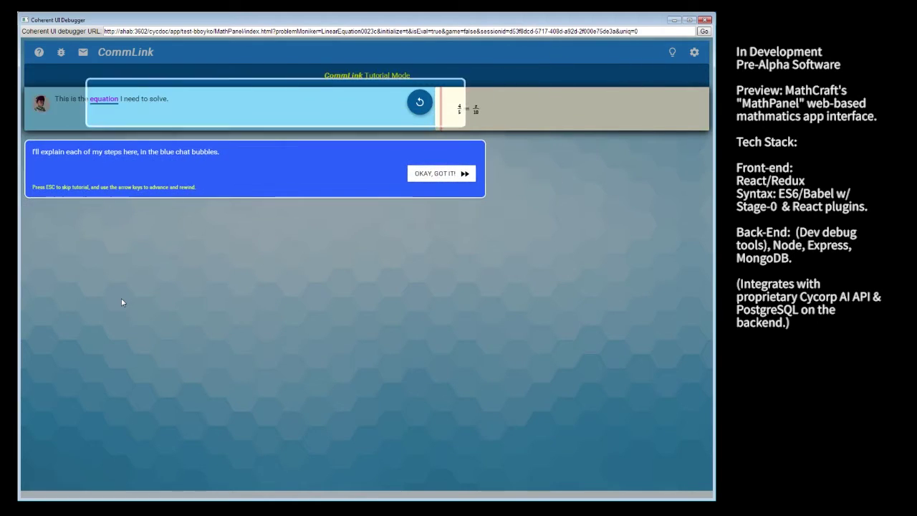
key("Right")
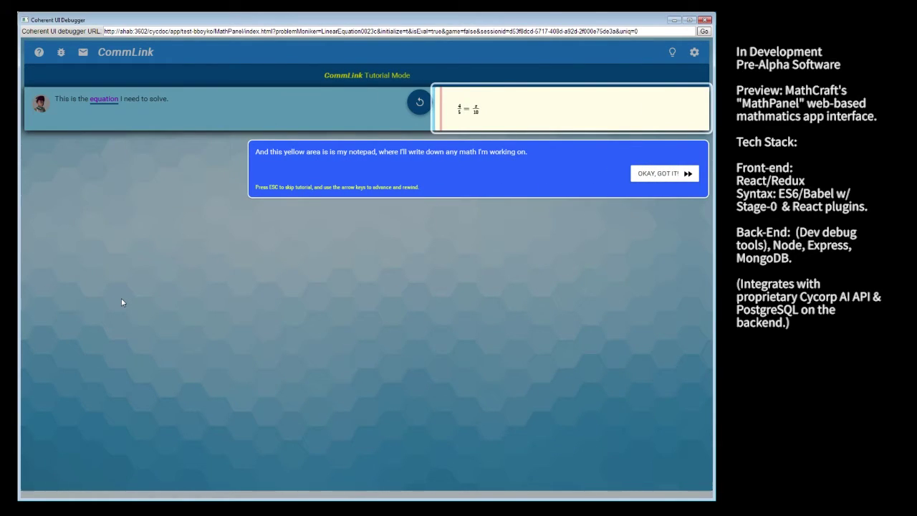
key("Right")
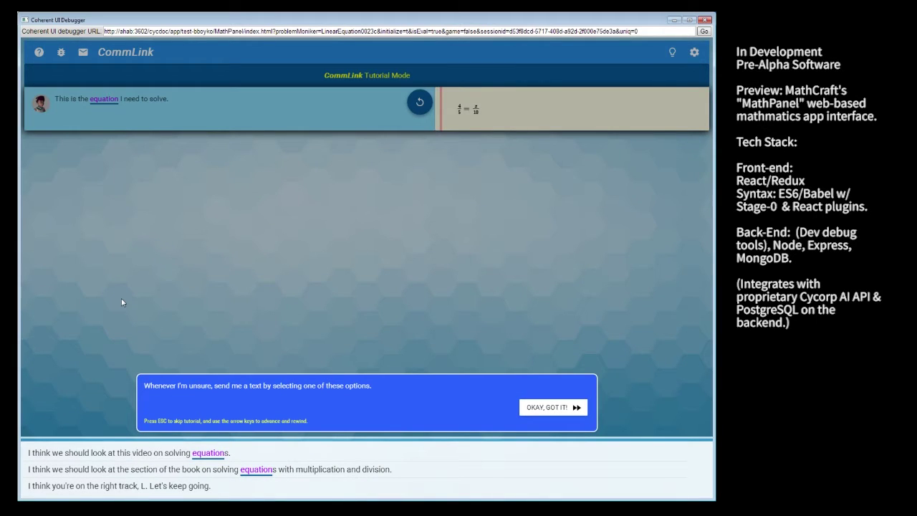
key("Right")
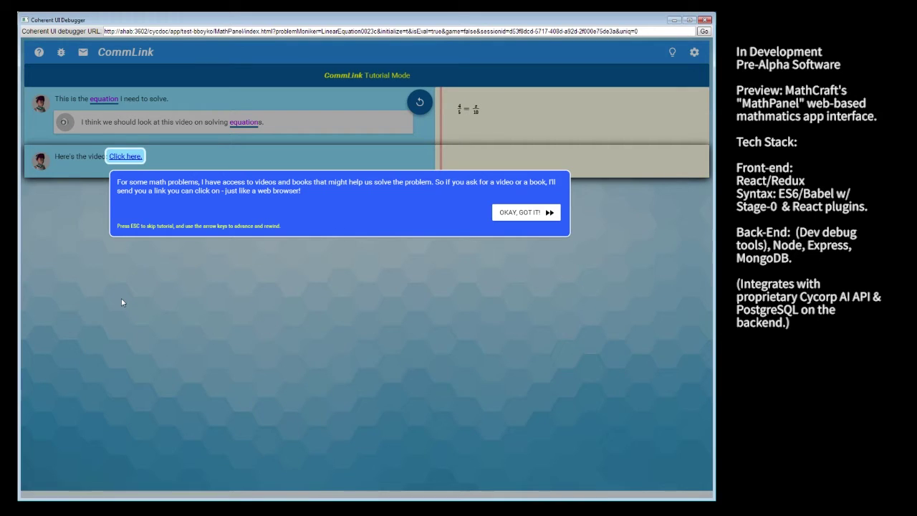
Step the tour through multiple answers, correct answers, agreeing with L, alternatives, previews and mistakes
key("Right")
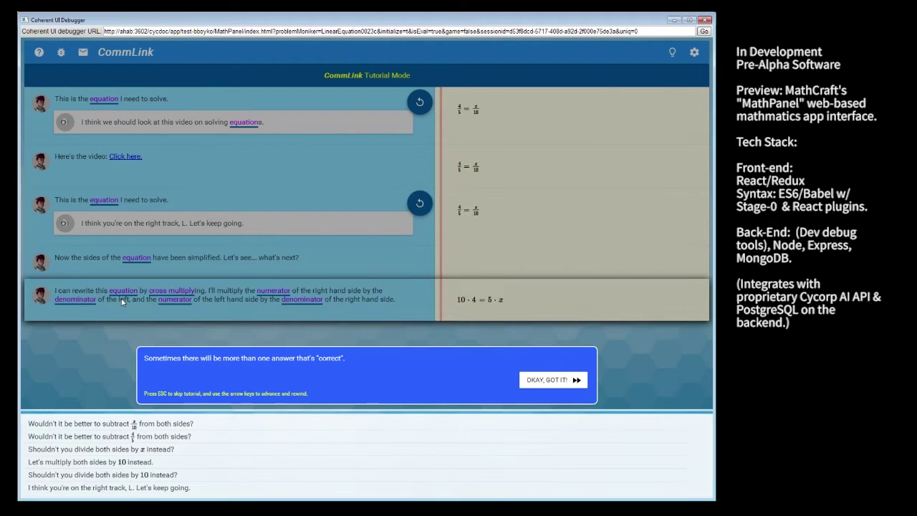
key("Right")
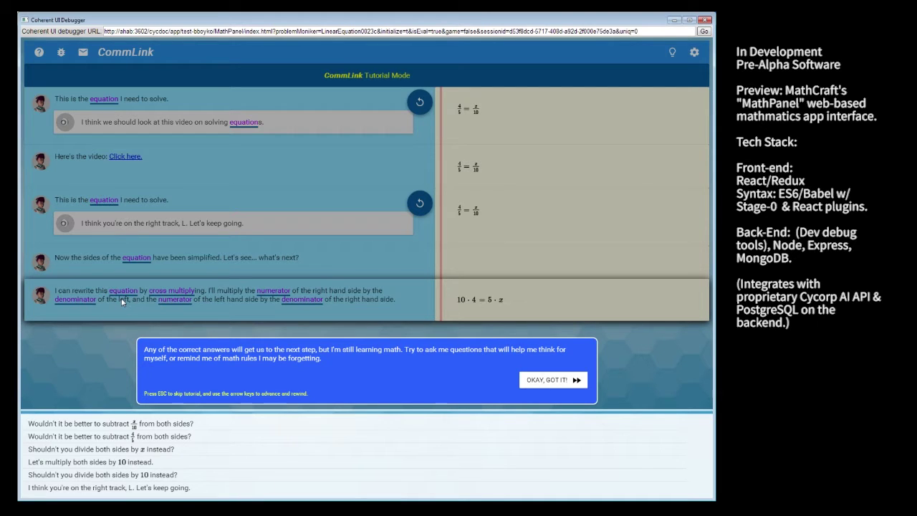
key("Right")
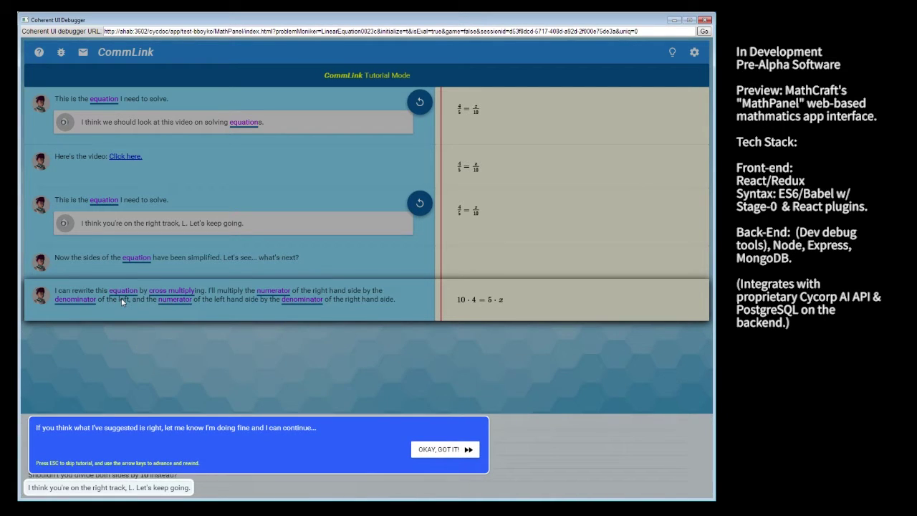
key("Right")
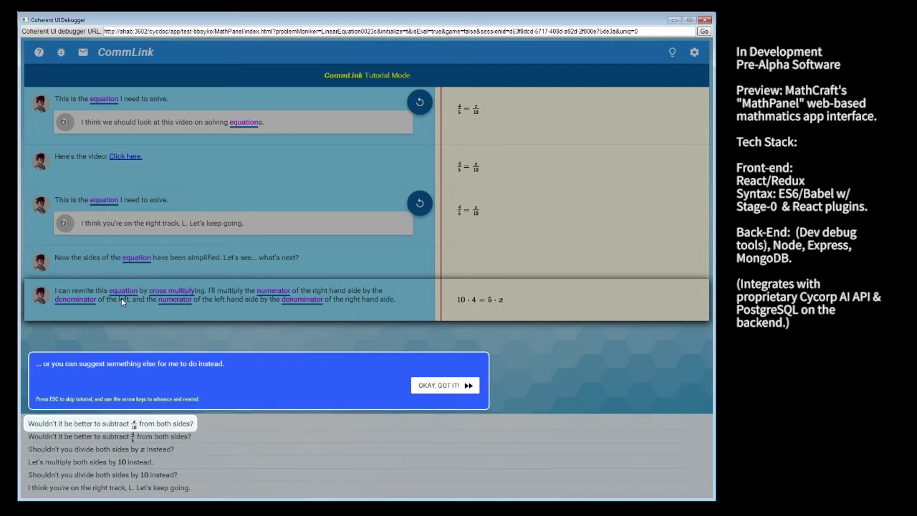
key("Right")
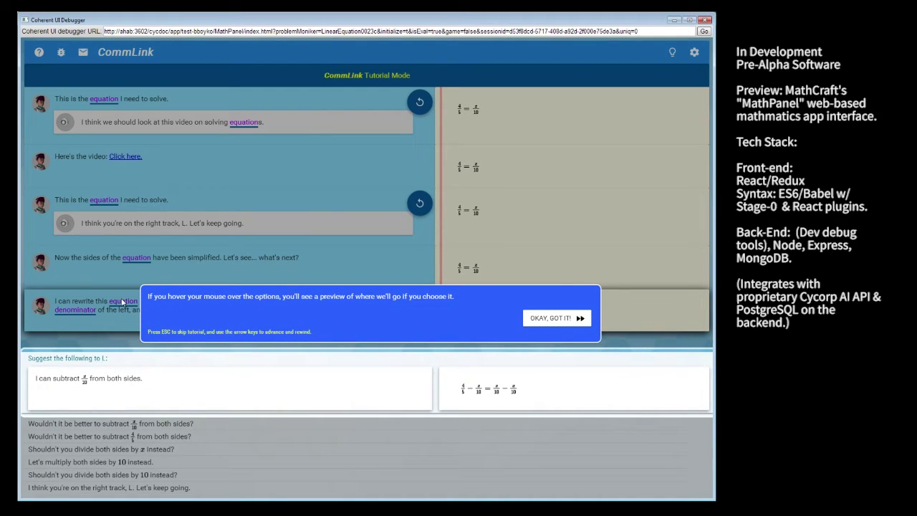
key("Right")
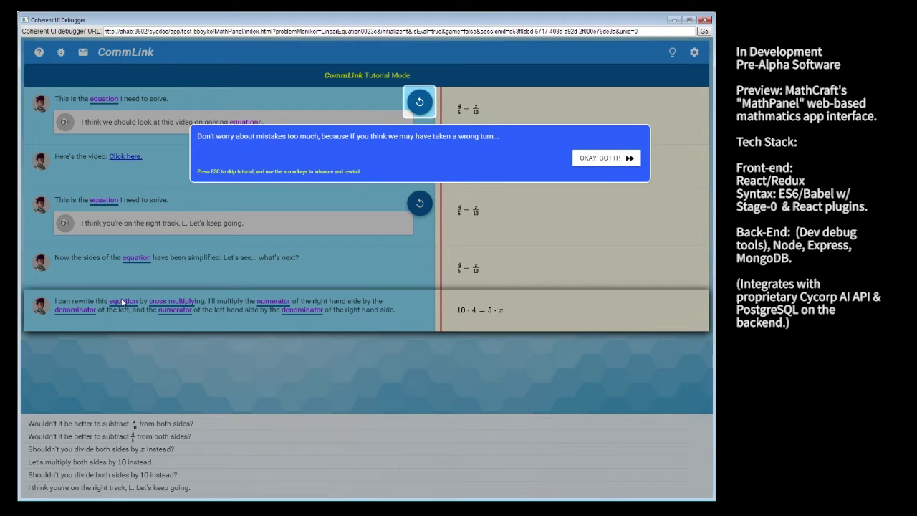
Continue the tour through retrying, alternate responses, glossary definitions and insight credits to 8 = x
key("Right")
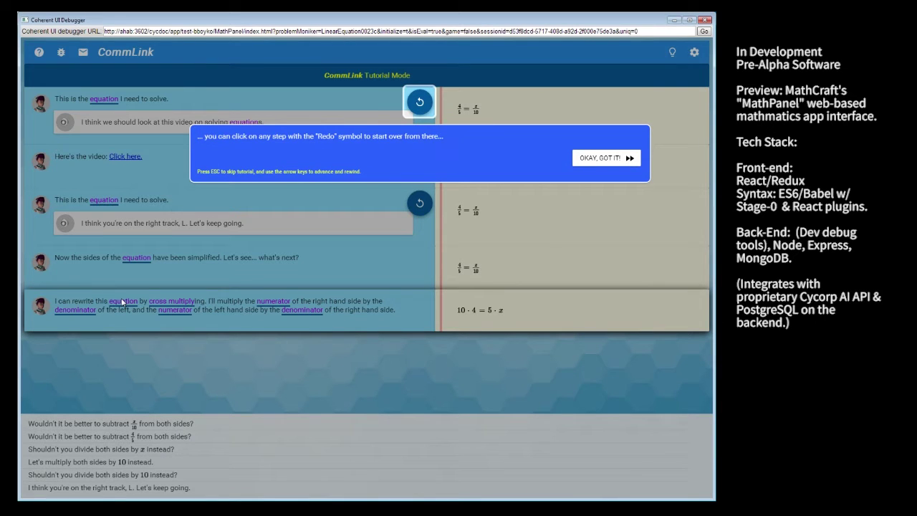
key("Right")
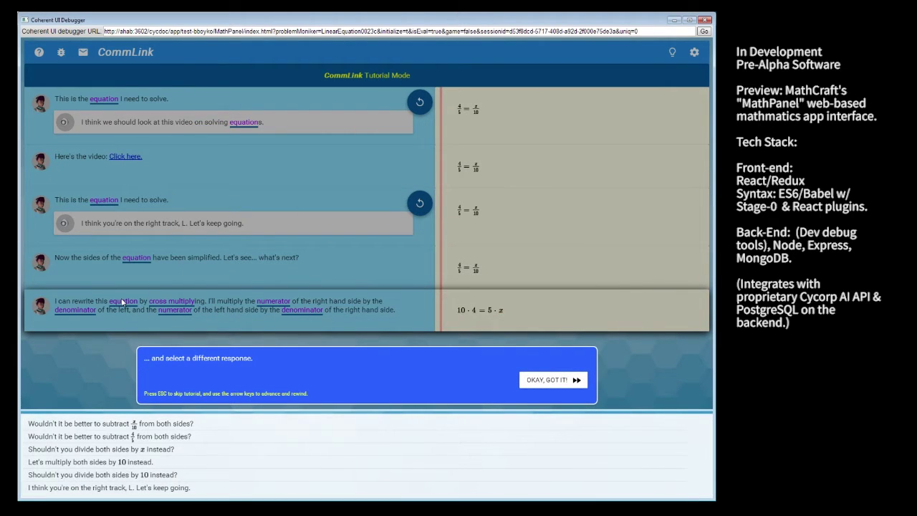
key("Right")
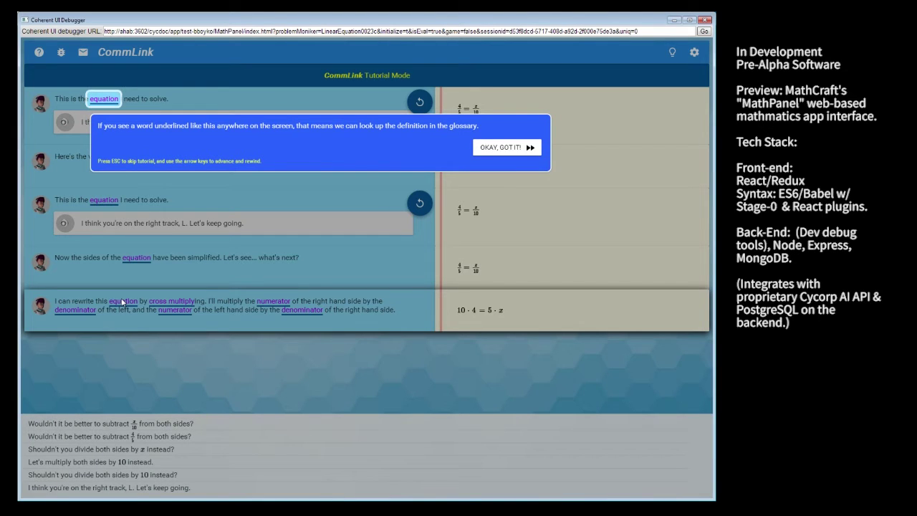
key("Right")
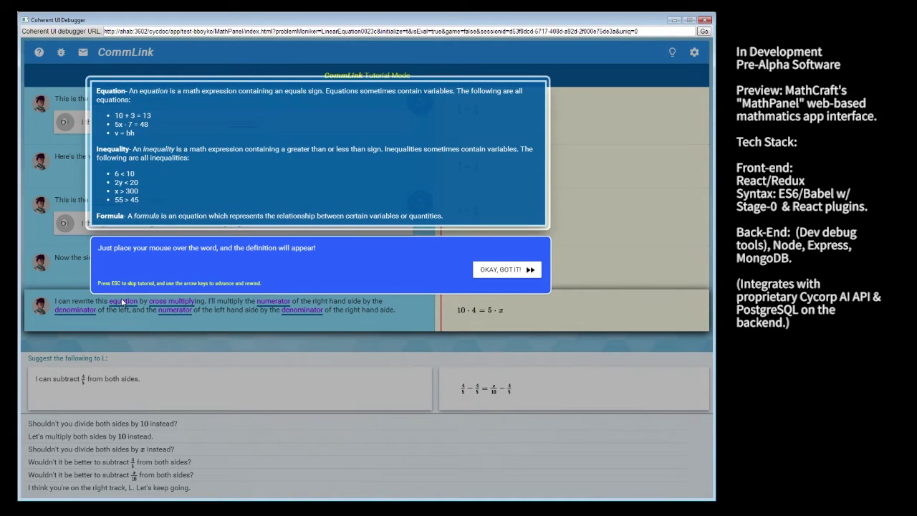
key("Right")
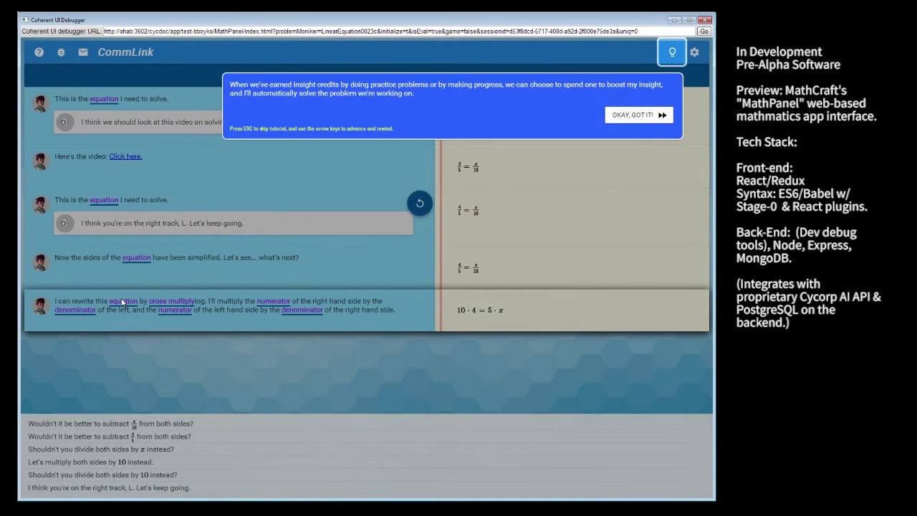
key("Right")
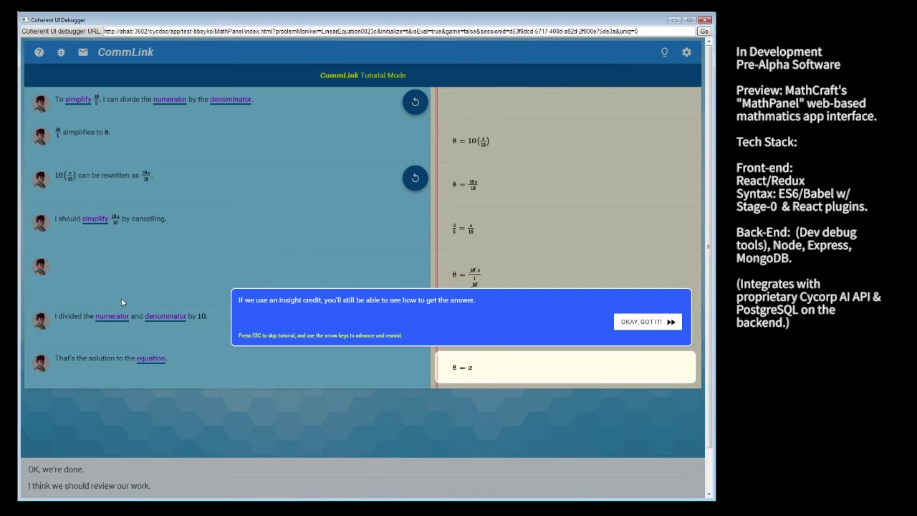
Advance the tutorial through hiding and un-hiding intermediate steps, finishing work, and Review Mode
key("Right")
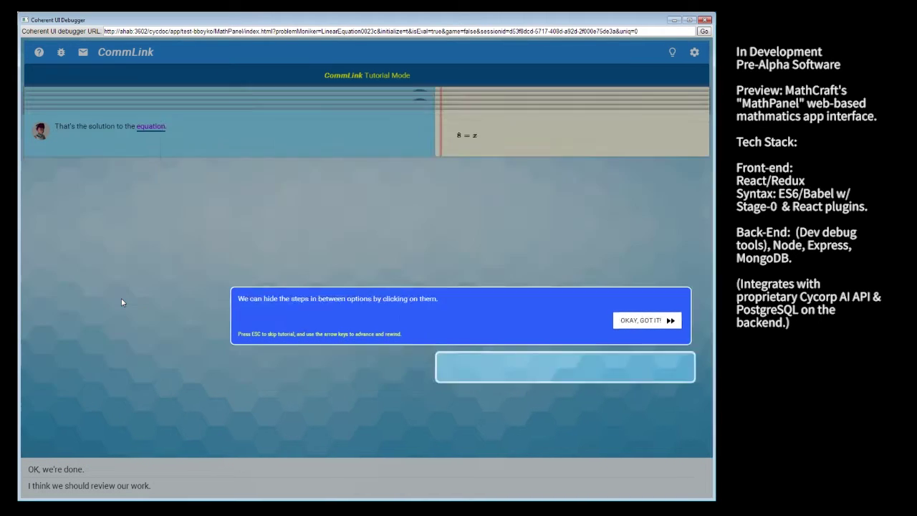
key("Right")
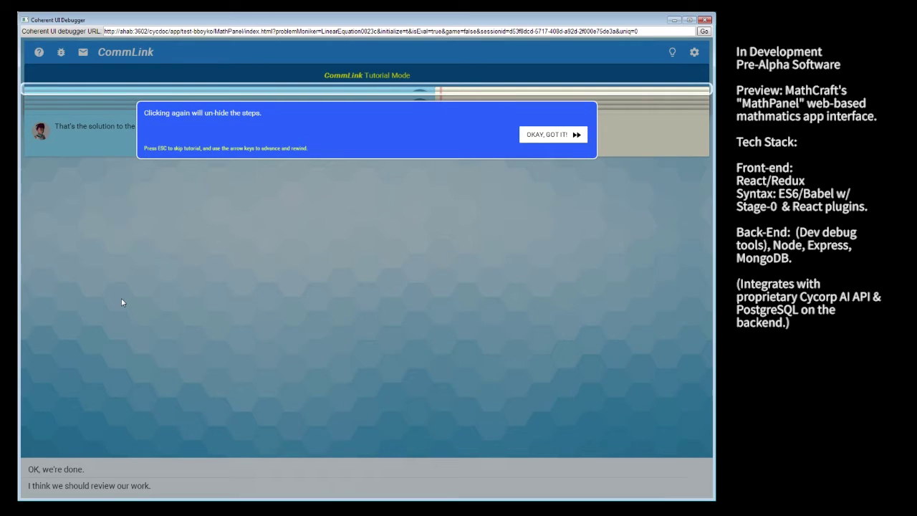
key("Right")
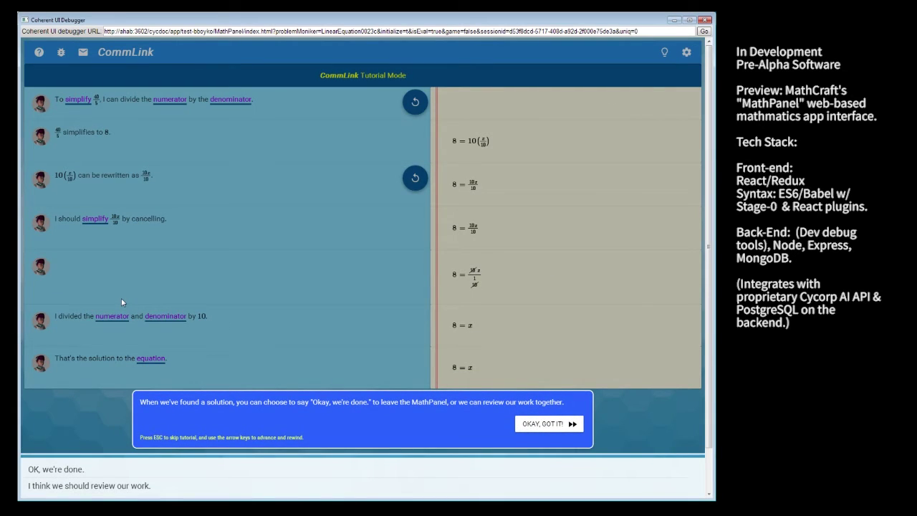
key("Right")
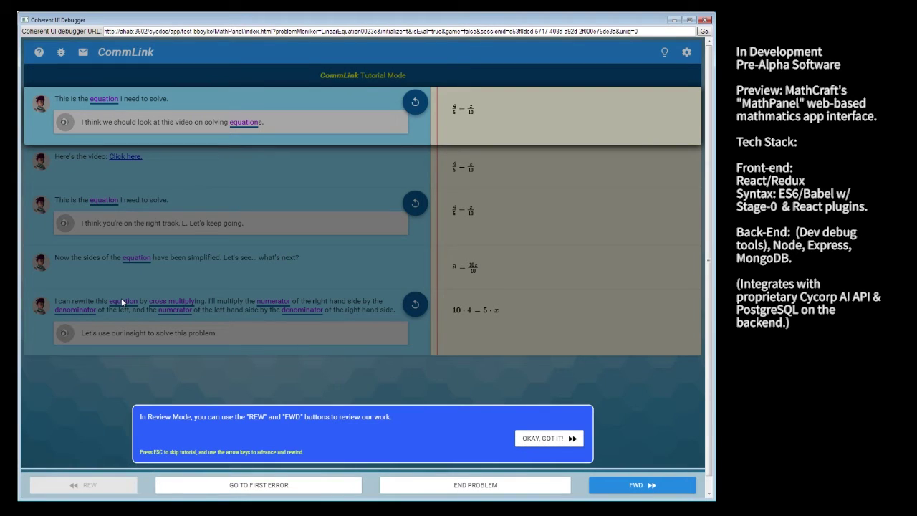
Advance through the first-error, bug-report and feedback-letter tips to the tour's final step
key("Right")
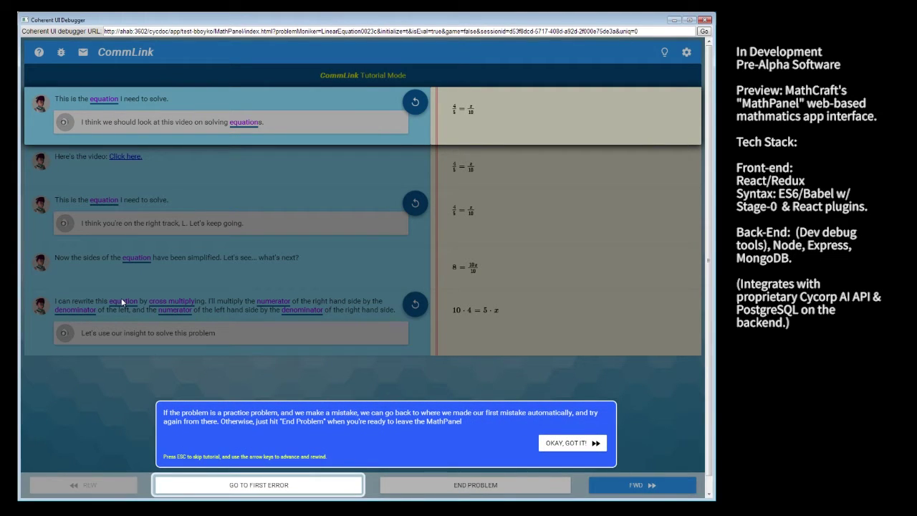
key("Right")
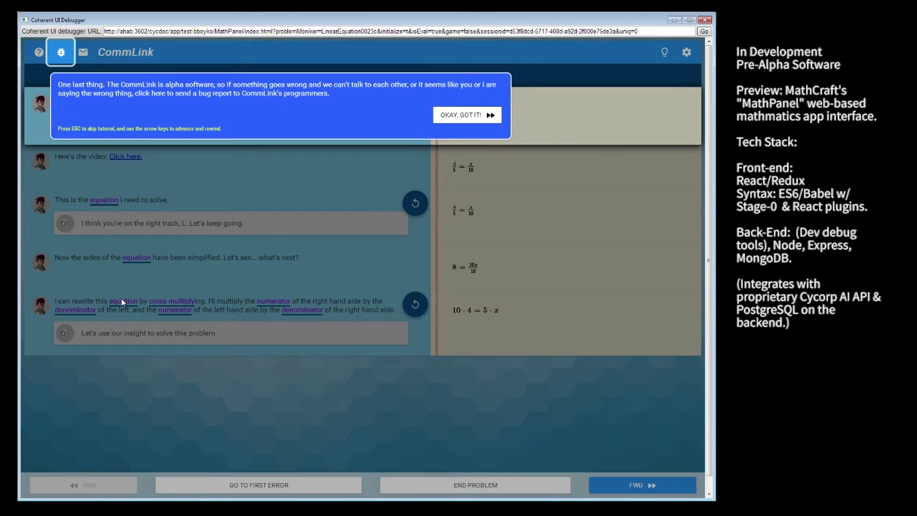
key("Right")
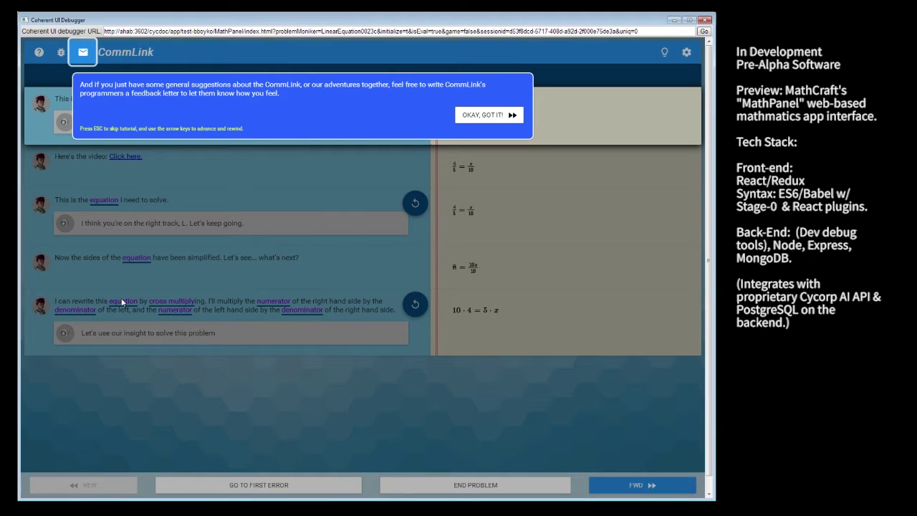
key("Right")
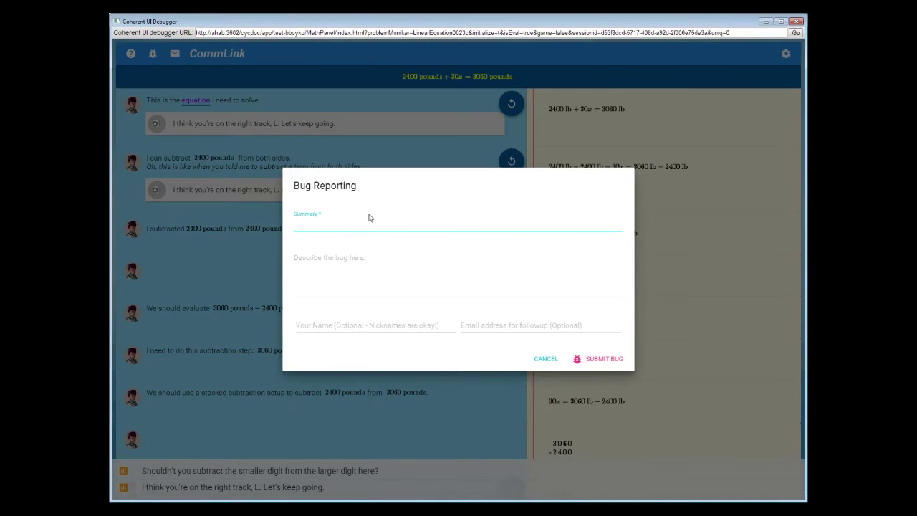
Enter summary 'This is a test of the bug reporting and playback capabilities in Coherent UI' and description 'Here is the bug report'
type("This is a test of the bug reporting and playback capabiliti")
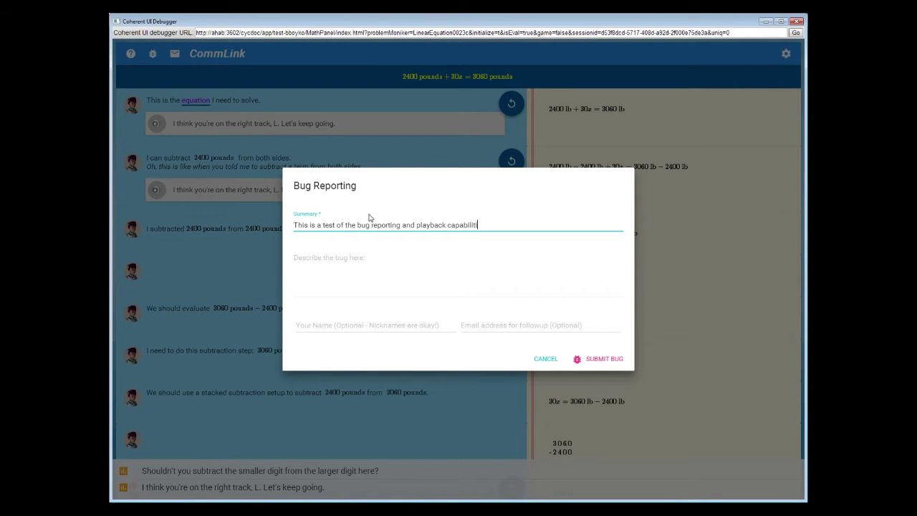
type("es in Coherent UI")
key("Tab")
type("Here is the bug re")
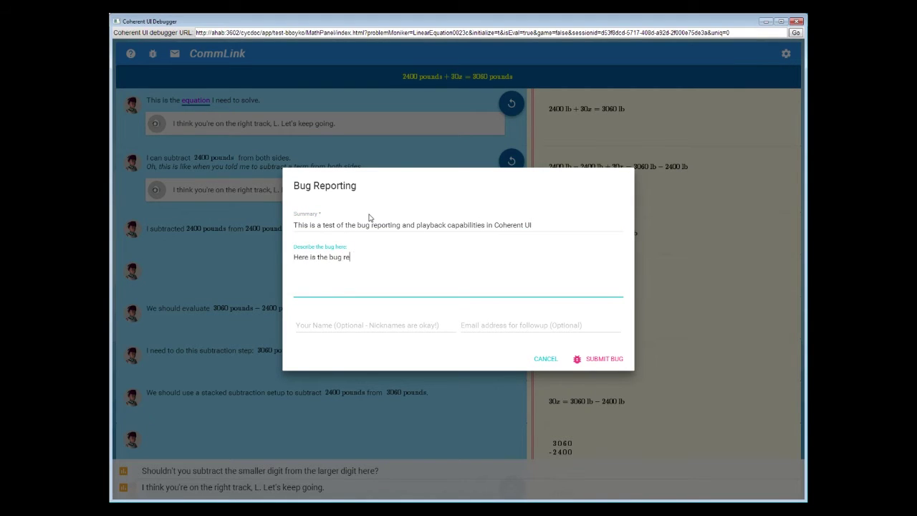
type("port")
Fill in the reporter's name and follow-up e-mail, submit the bug, and select the returned reference key
key("Tab")
key("Tab")
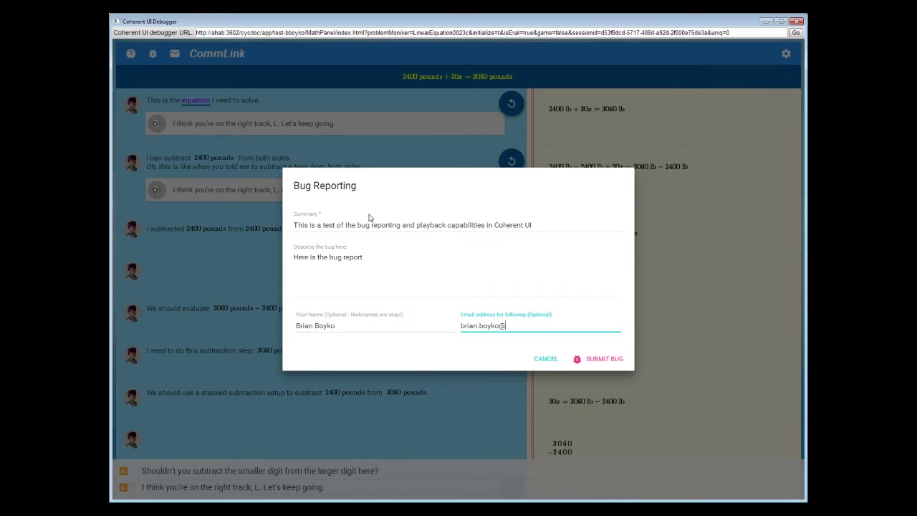
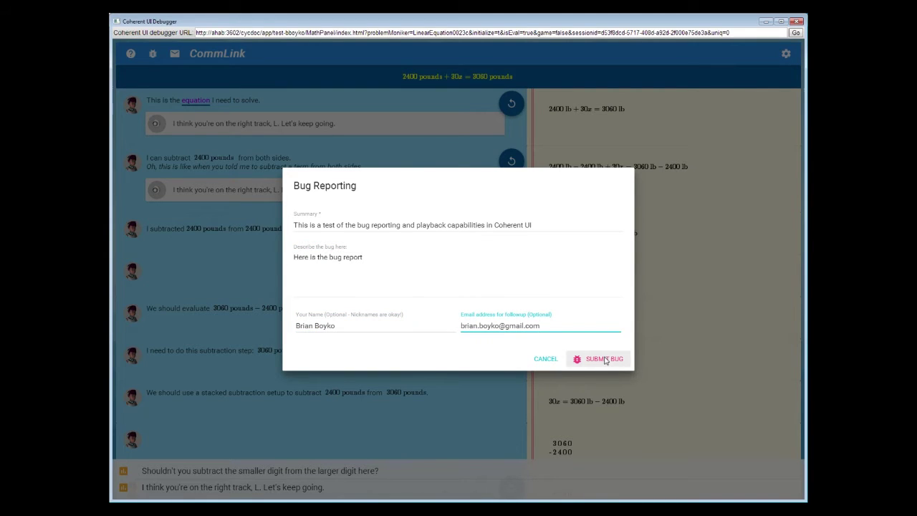
left_click(604, 360)
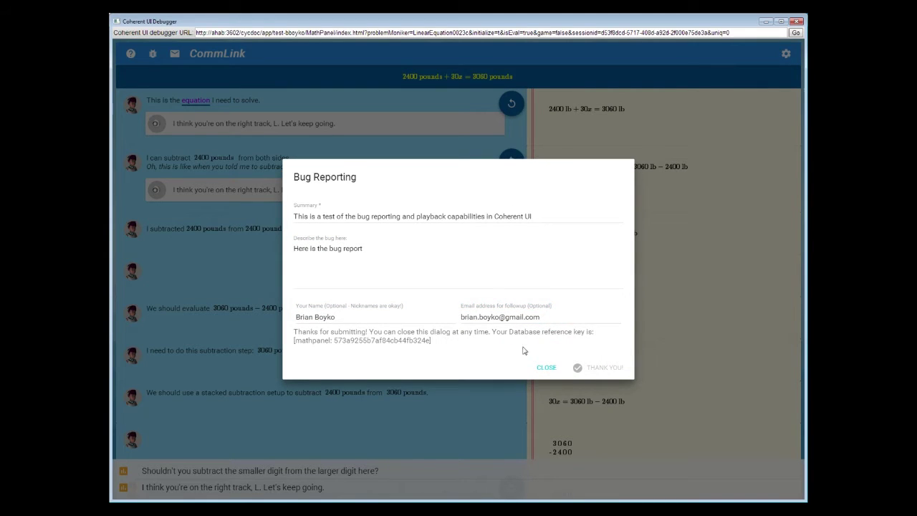
left_click_drag(335, 341, 431, 344)
key("ctrl+c")
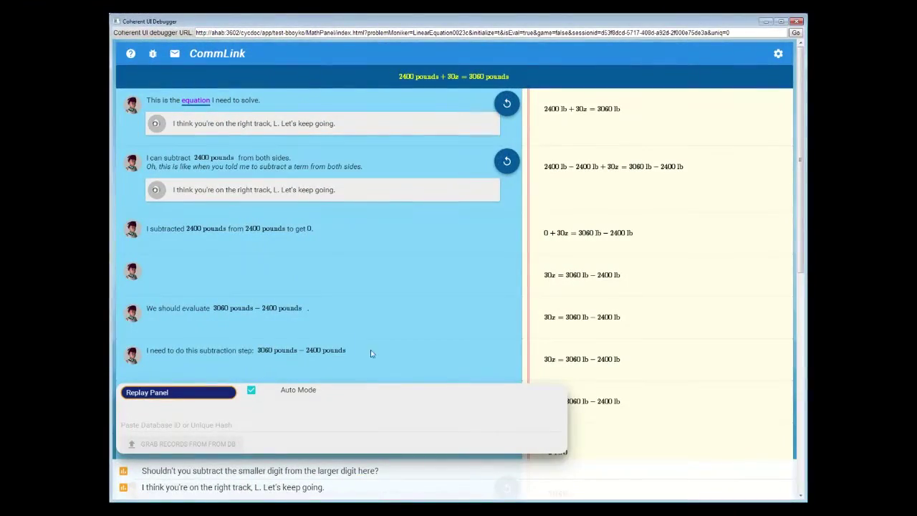
Paste the report's database ID into the Replay Panel and grab its 235 records from the DB
left_click_drag(220, 387, 351, 214)
left_click(354, 255)
key("ctrl+v")
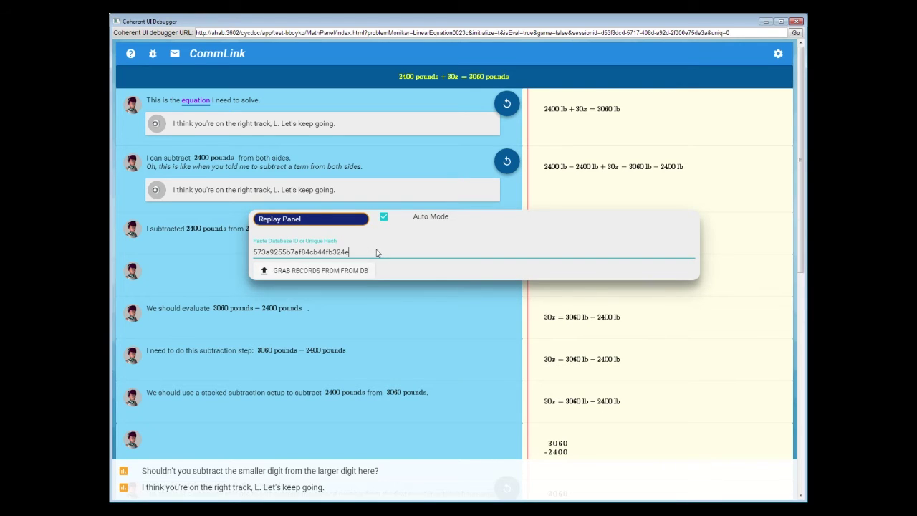
left_click(351, 275)
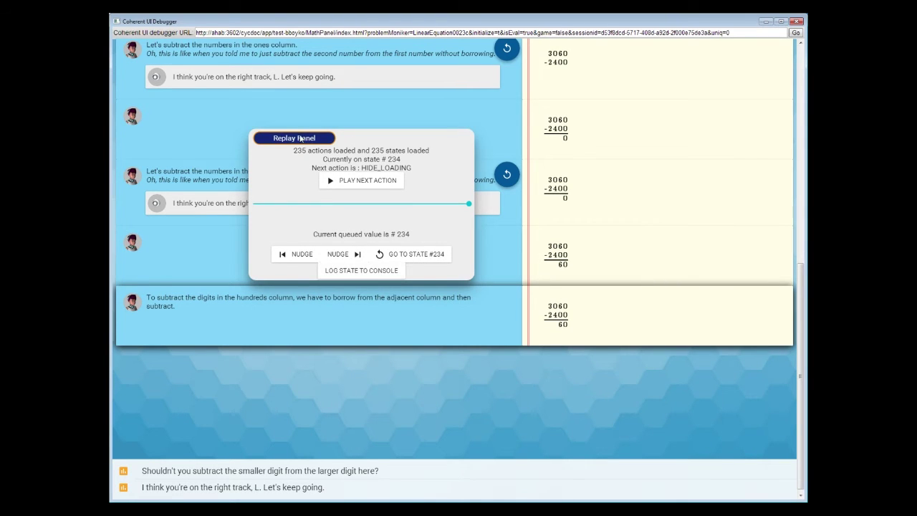
Drag the replay slider to 0 and reset the session to state #0
left_click_drag(354, 230, 545, 398)
left_click_drag(491, 298, 491, 297)
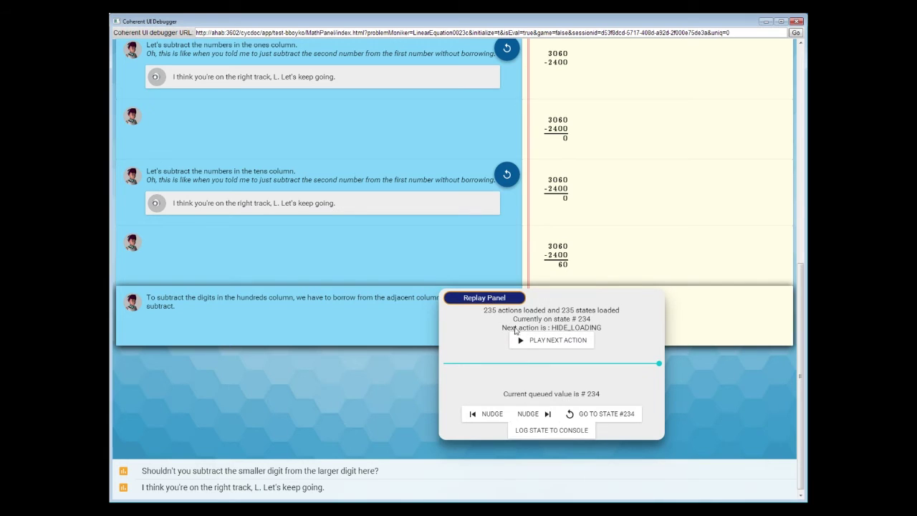
left_click_drag(657, 365, 652, 366)
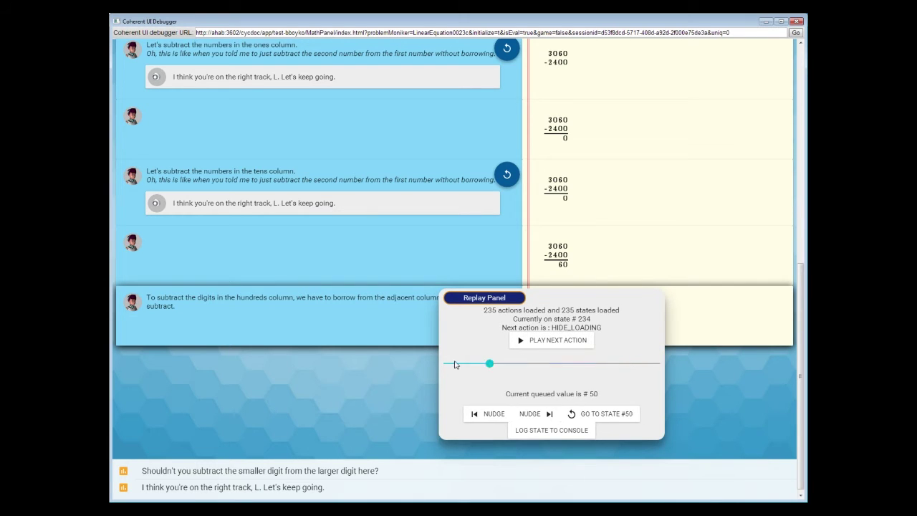
left_click_drag(454, 364, 409, 364)
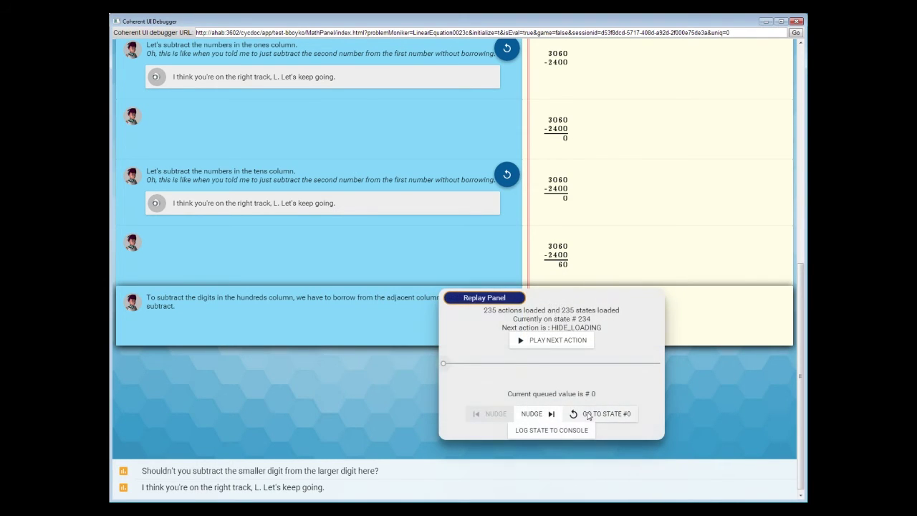
left_click(589, 415)
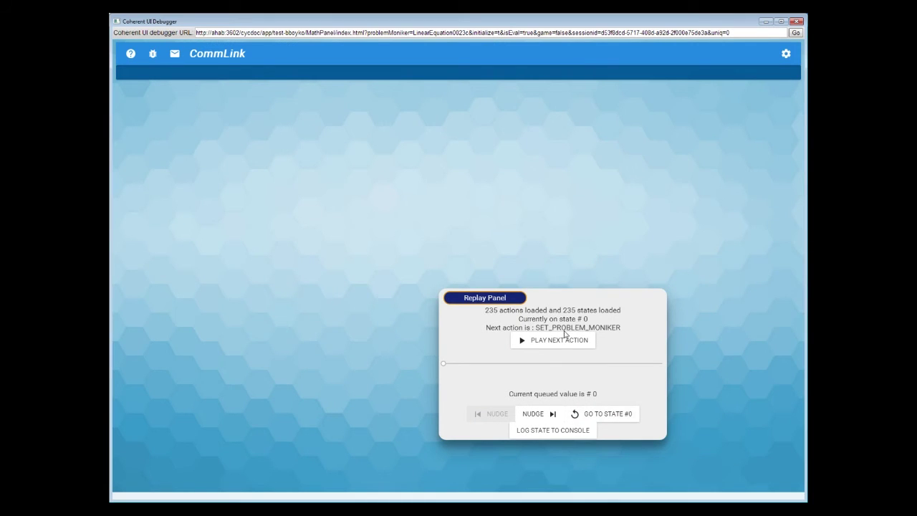
Replay recorded actions one by one until the 2400 lb + 30x = 3060 lb equation appears
left_click_drag(513, 291, 539, 162)
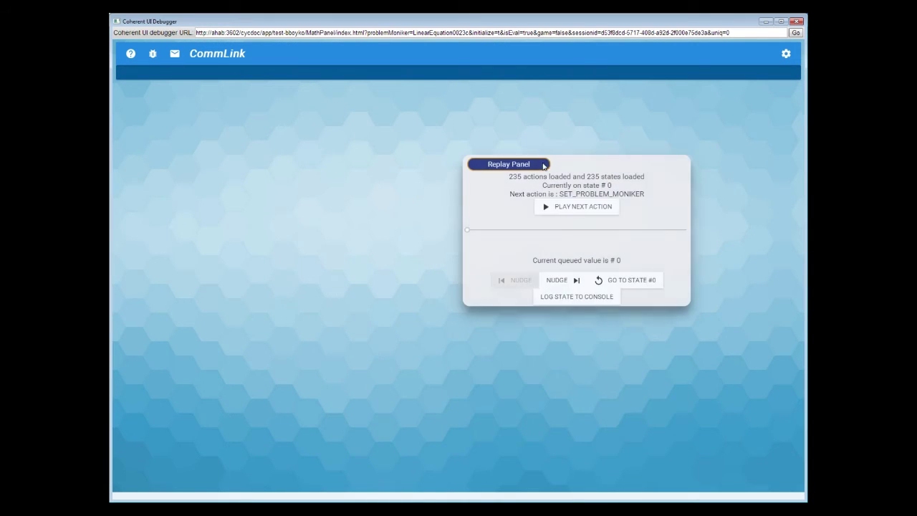
left_click(583, 207)
left_click(582, 207)
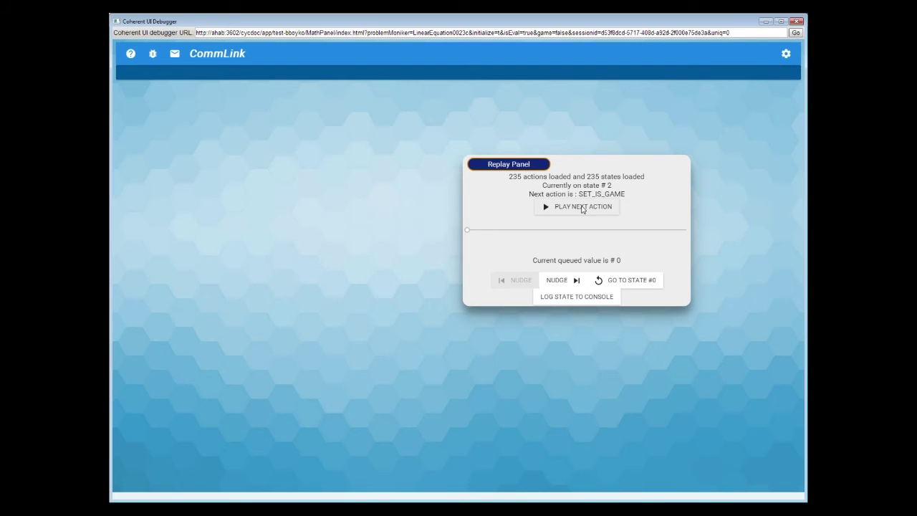
left_click(582, 207)
left_click(582, 207)
left_click(583, 207)
left_click(582, 207)
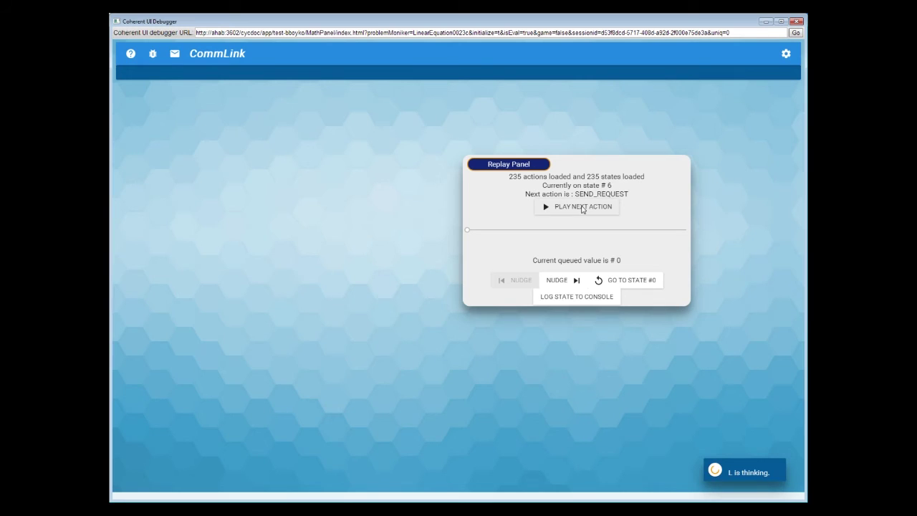
left_click(582, 207)
left_click(583, 207)
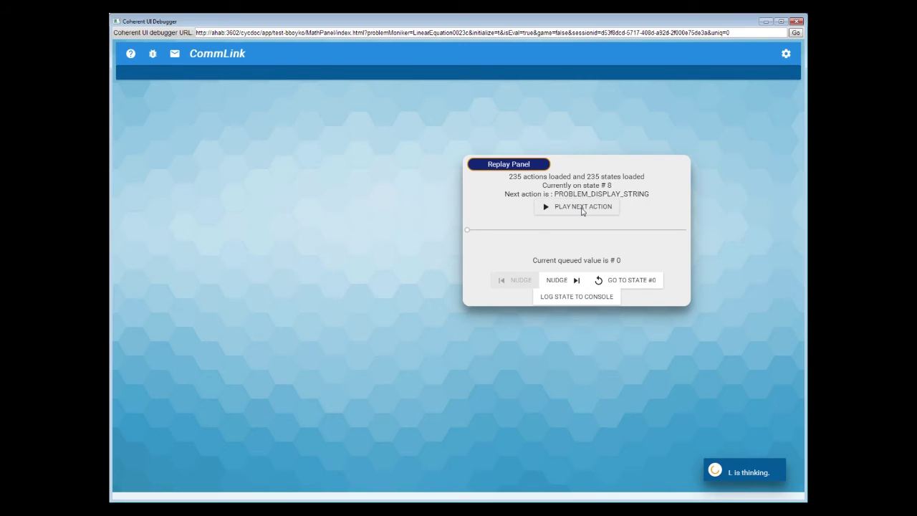
left_click(582, 207)
Keep stepping the replay forward to state #57, restoring the opening chat message
left_click(582, 207)
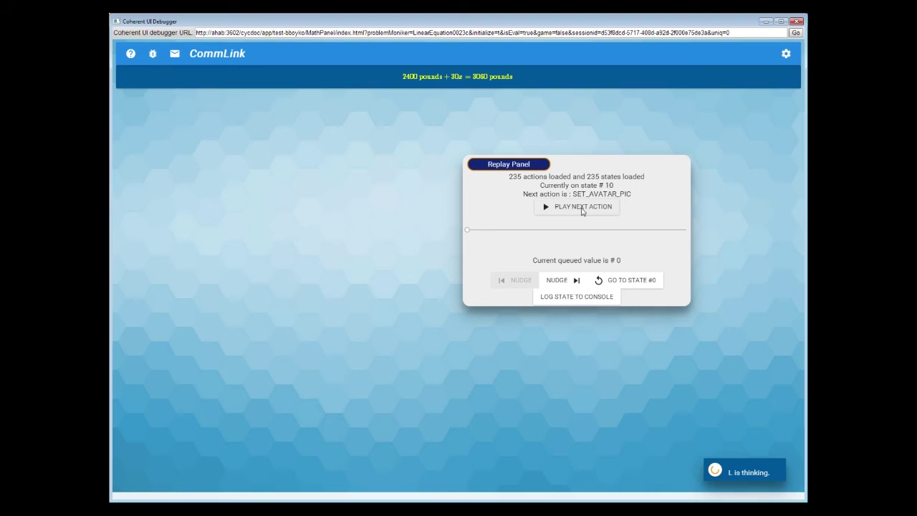
left_click(583, 207)
left_click(582, 207)
left_click(582, 207)
left_click(583, 207)
left_click(583, 207)
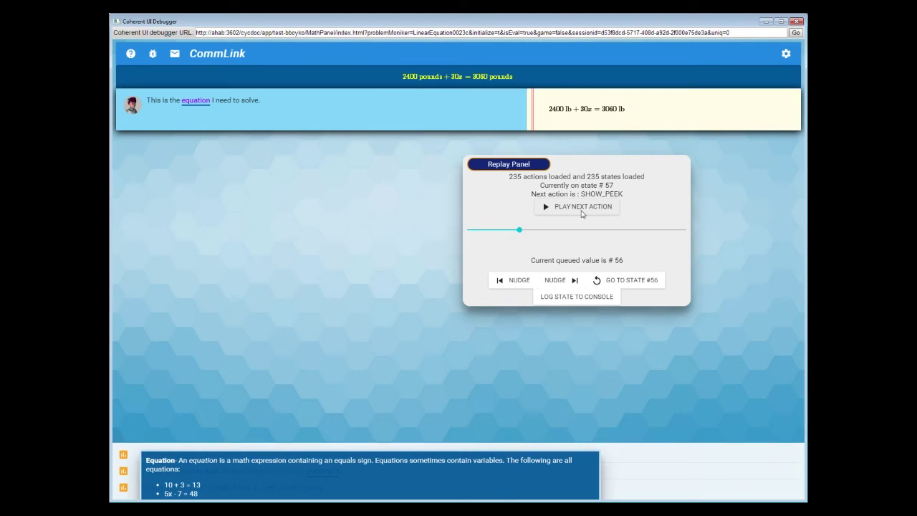